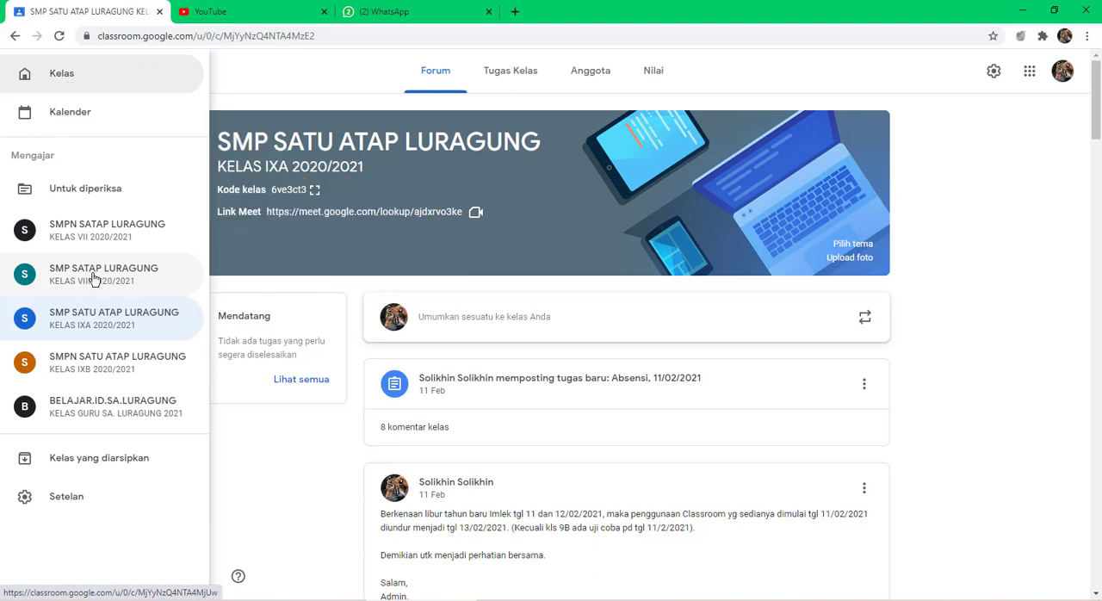
Step: Open the student submissions of the assignment "ABSENSI, 11/02/2021" in the class SMP SATAP LURAGUNG KELAS VIII 2020/2021
left_click(95, 278)
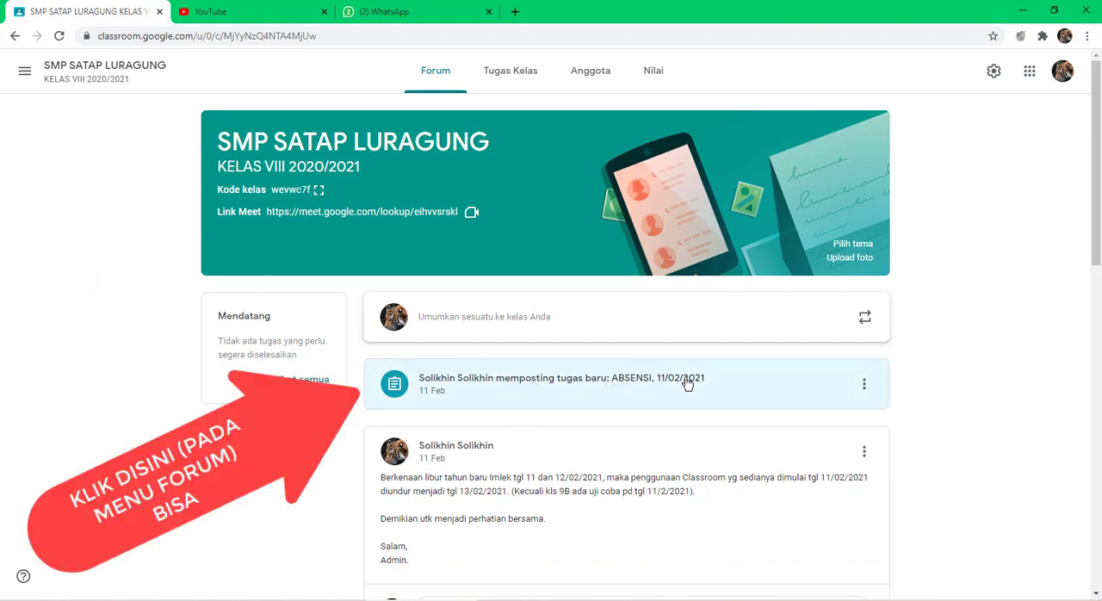
left_click(511, 74)
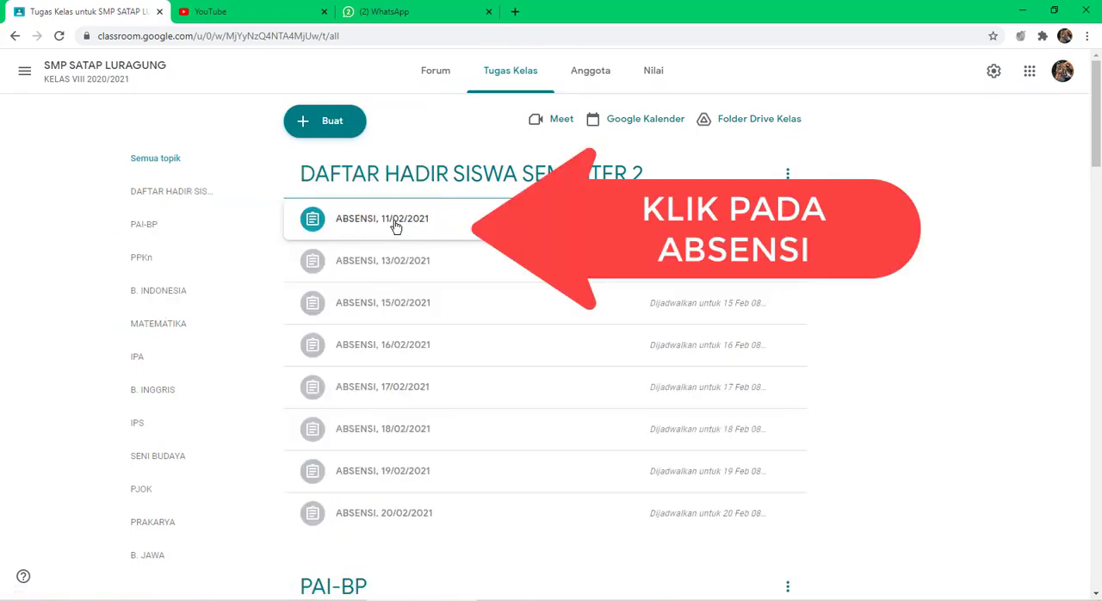
left_click(395, 226)
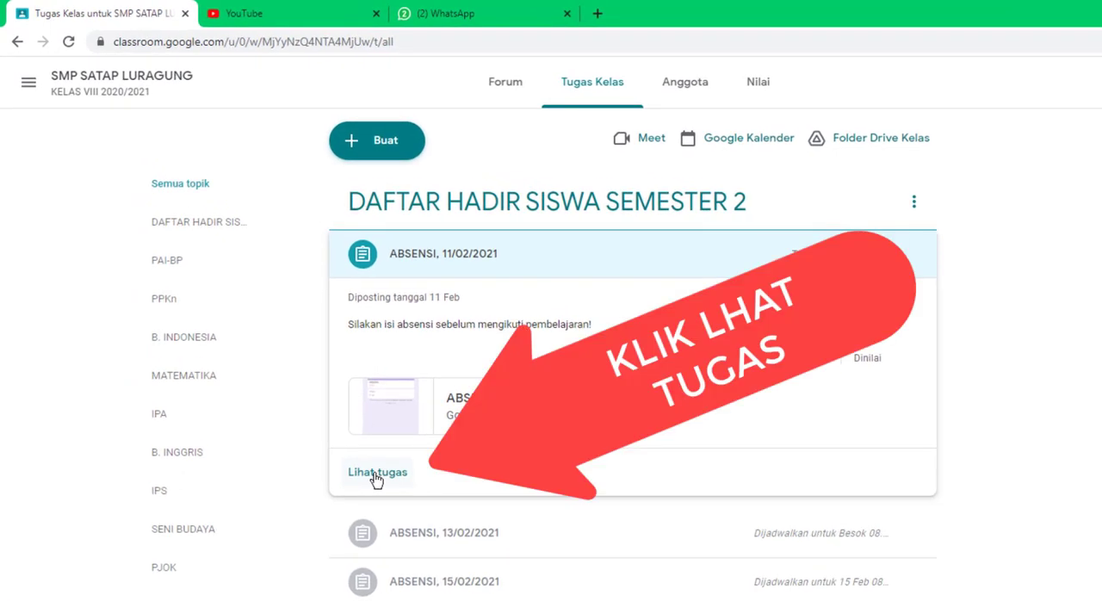
left_click(376, 474)
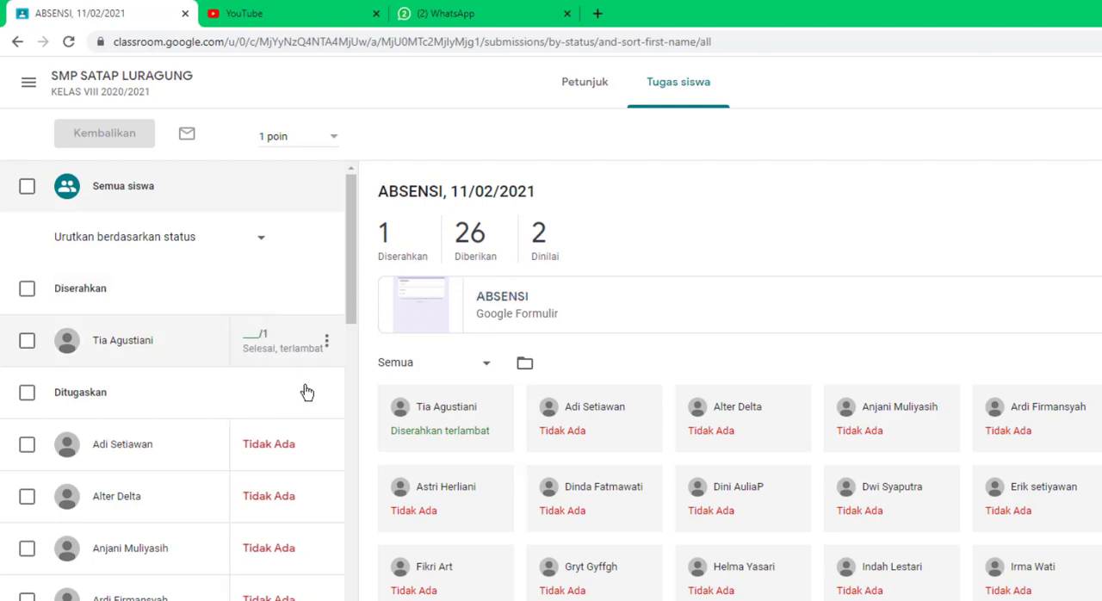
Step: Give the one submitted, still ungraded attendance work a grade of 1 point
left_click(257, 336)
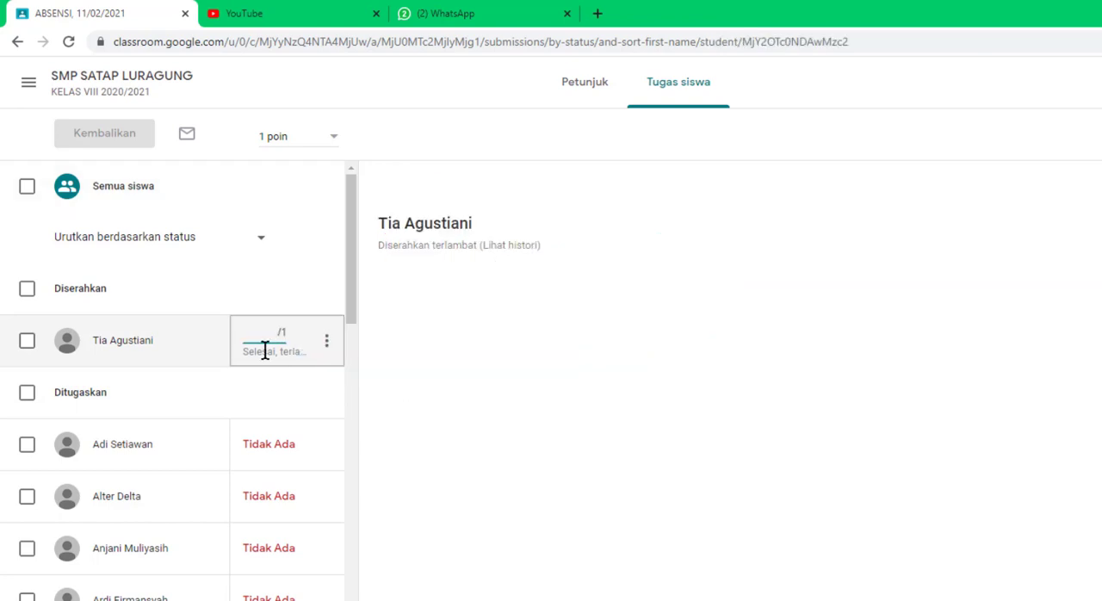
left_click(293, 333)
left_click(246, 332)
type("1")
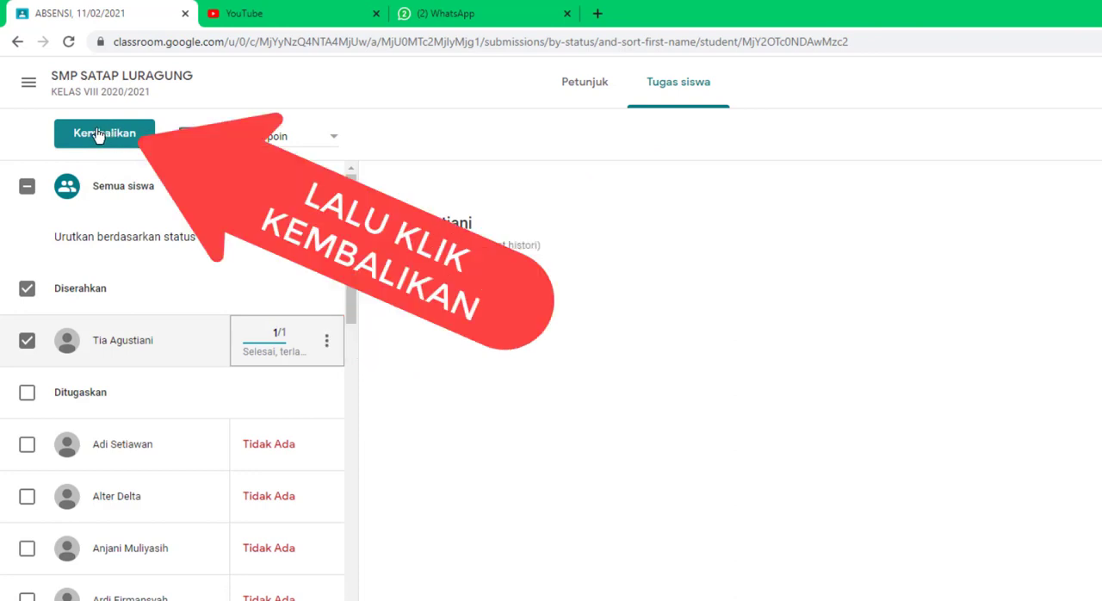
Step: Return the graded work to the student with the private comment "Terima kasih sdh mengisi presensi. Besok lagi jangan terlambat ya?"
left_click(99, 135)
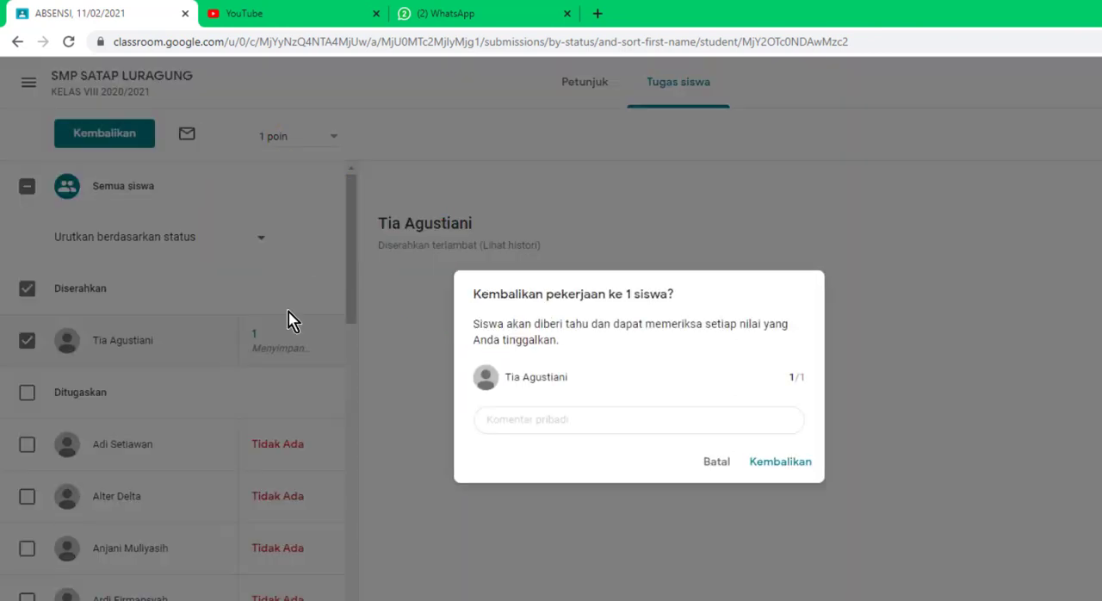
left_click(534, 417)
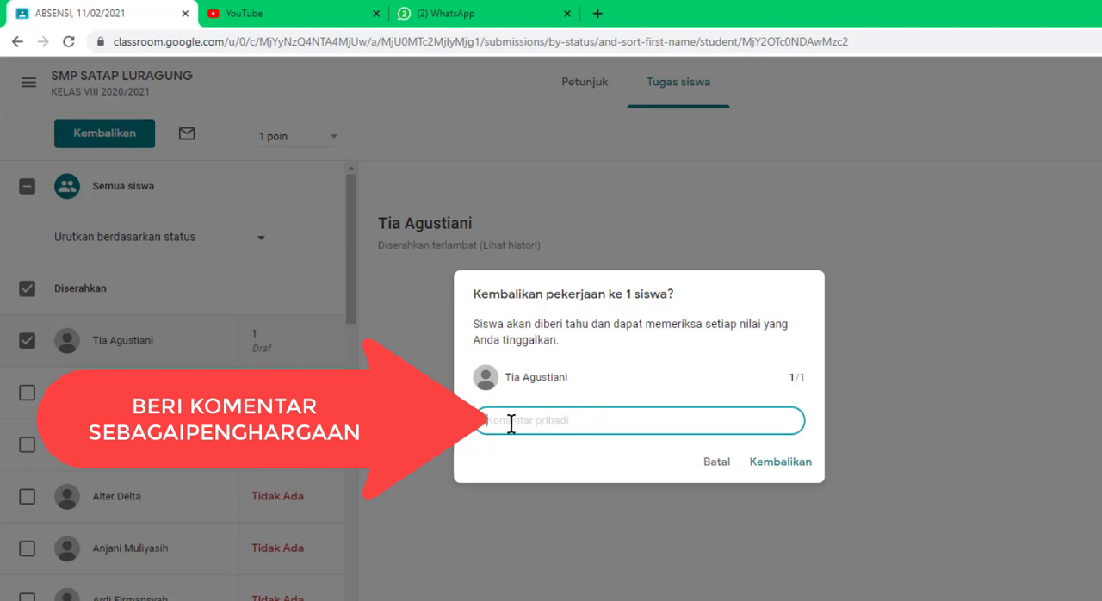
type("t")
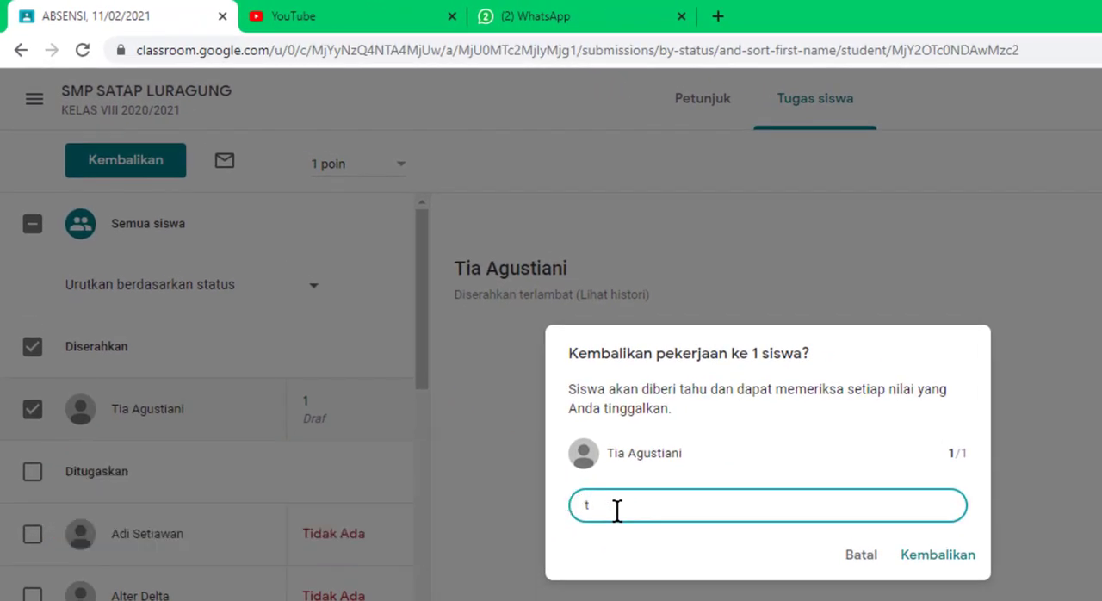
key("BackSpace")
type("Terima kasih sdh meng")
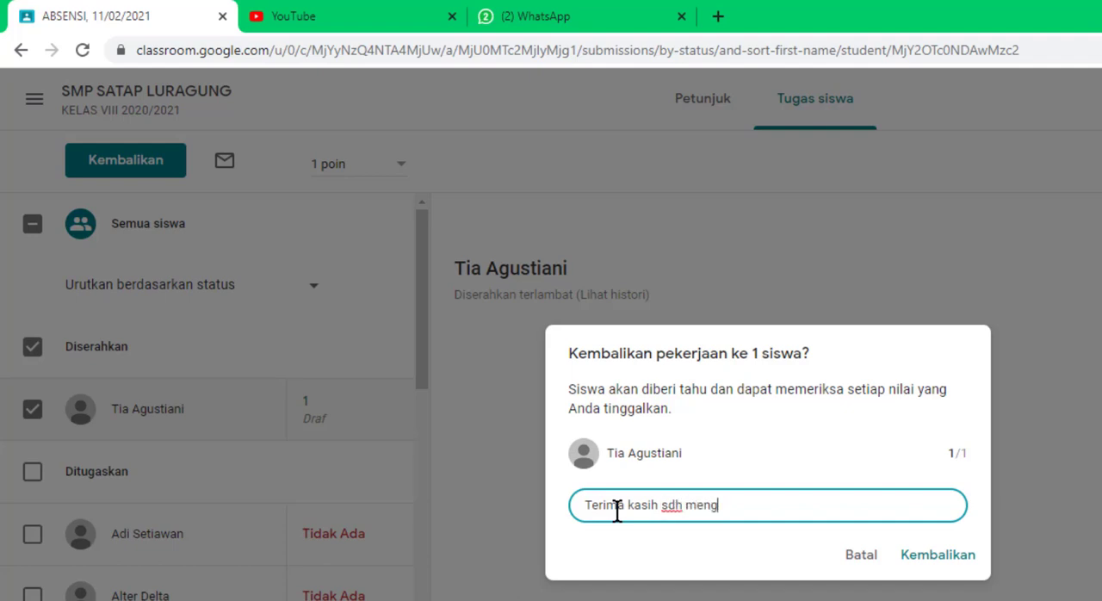
type("isi ppresensi")
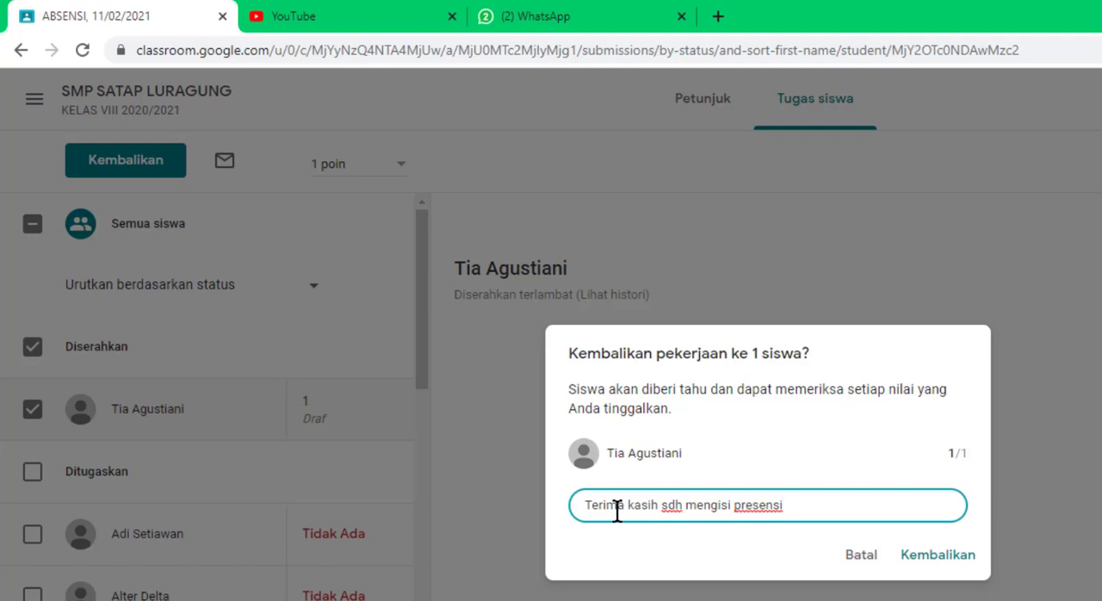
type(". Besok lagi janga")
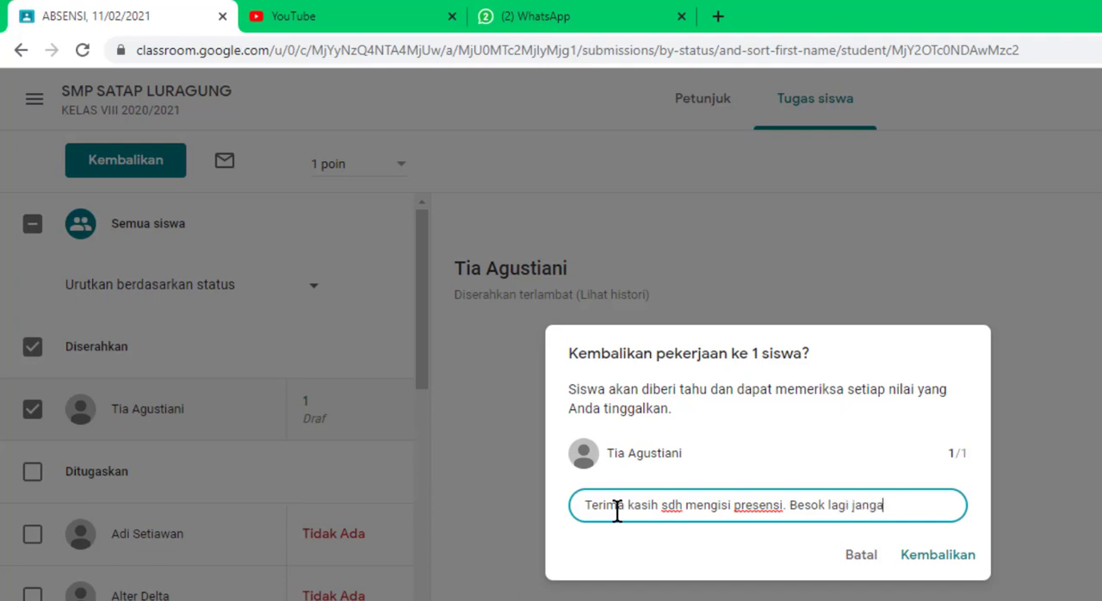
type("n terlambat ya")
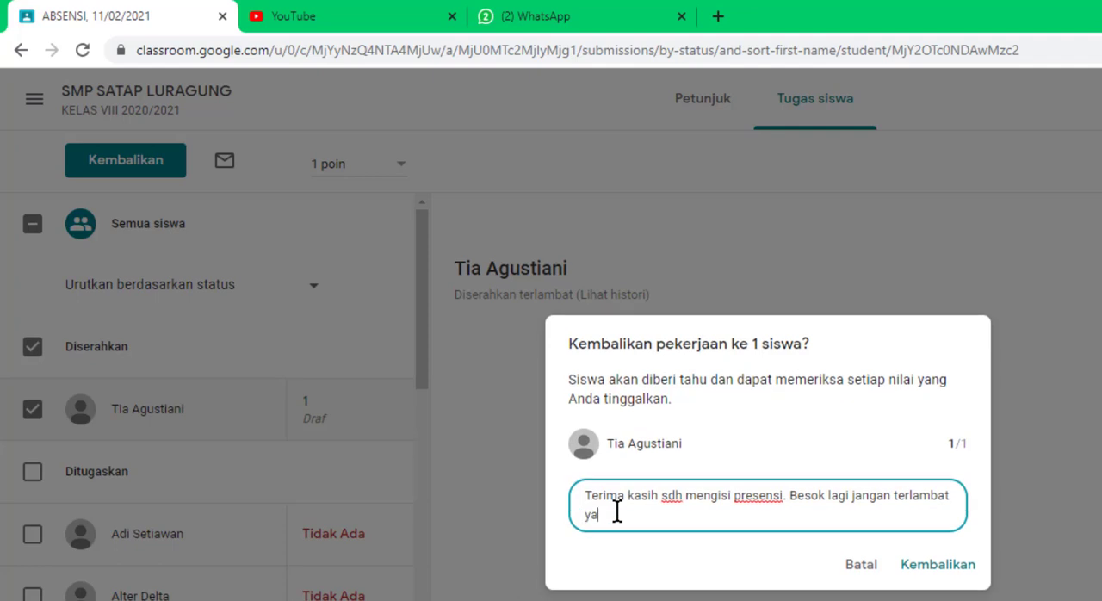
type("?")
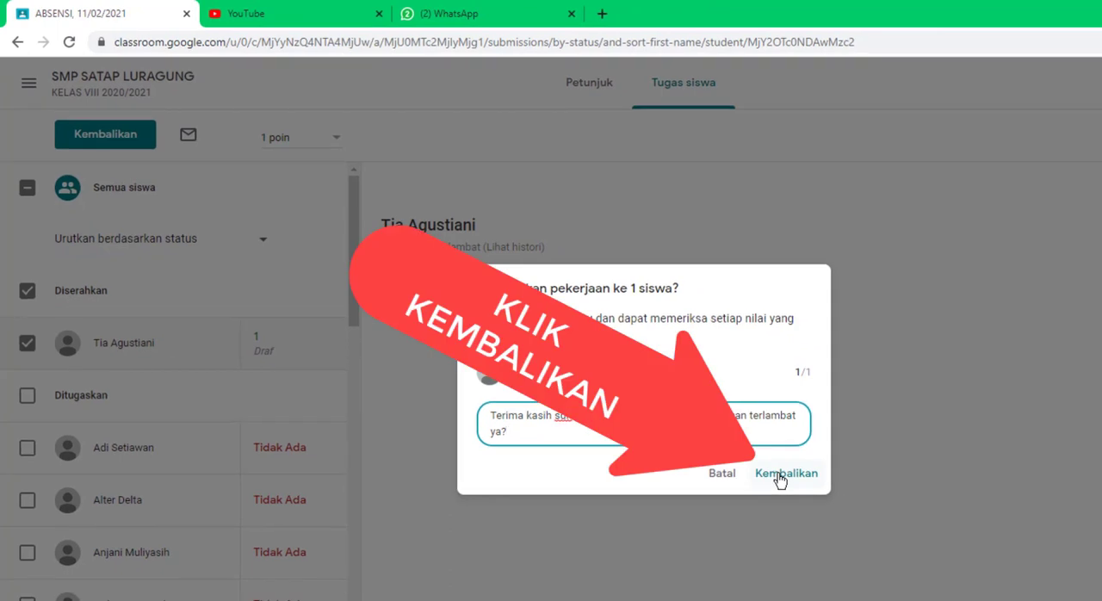
left_click(779, 478)
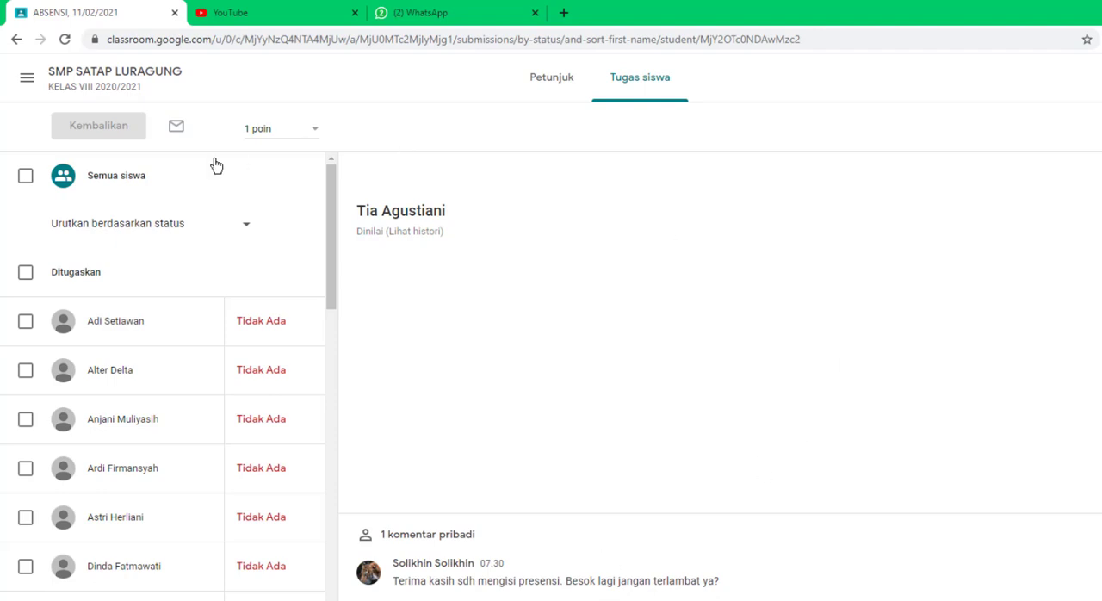
Step: Open the student submissions of "Absensi, 11/02/2021" in the class SMP SATU ATAP LURAGUNG KELAS IXA 2020/2021
left_click(26, 80)
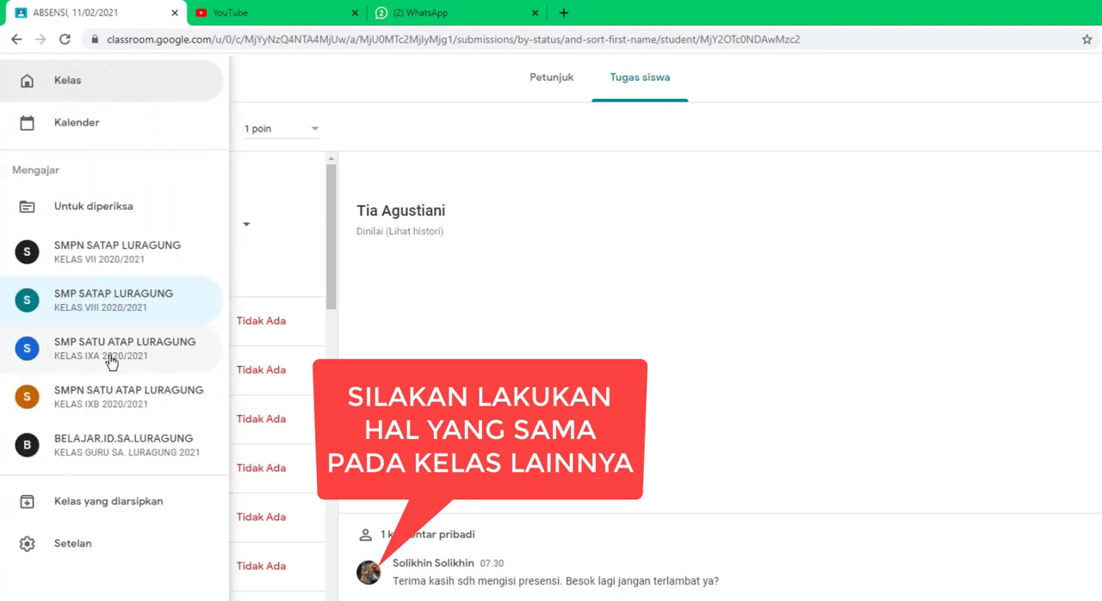
left_click(109, 360)
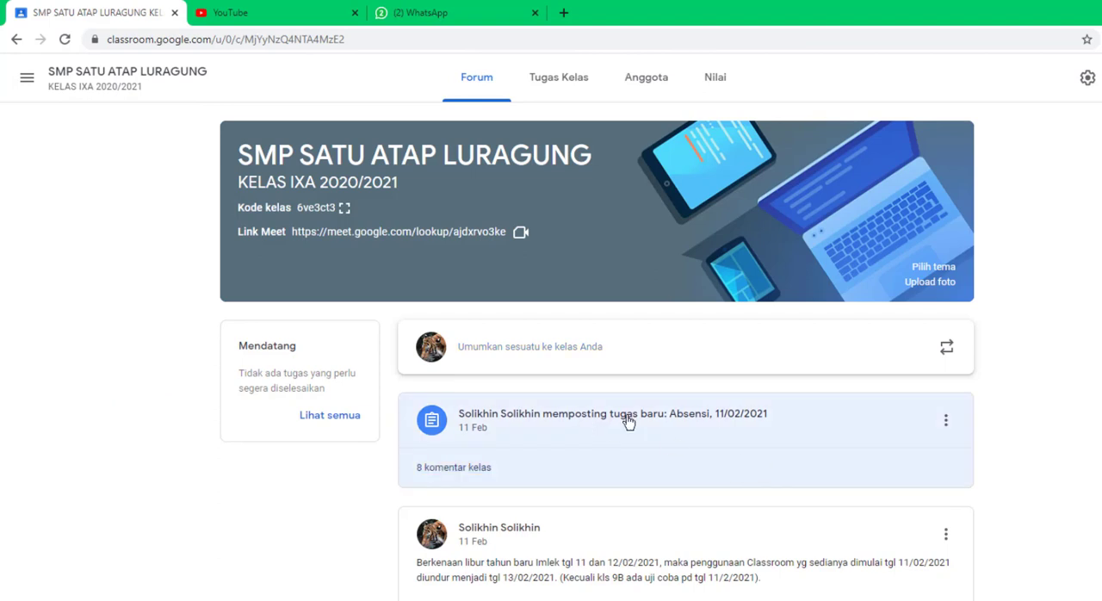
left_click(575, 429)
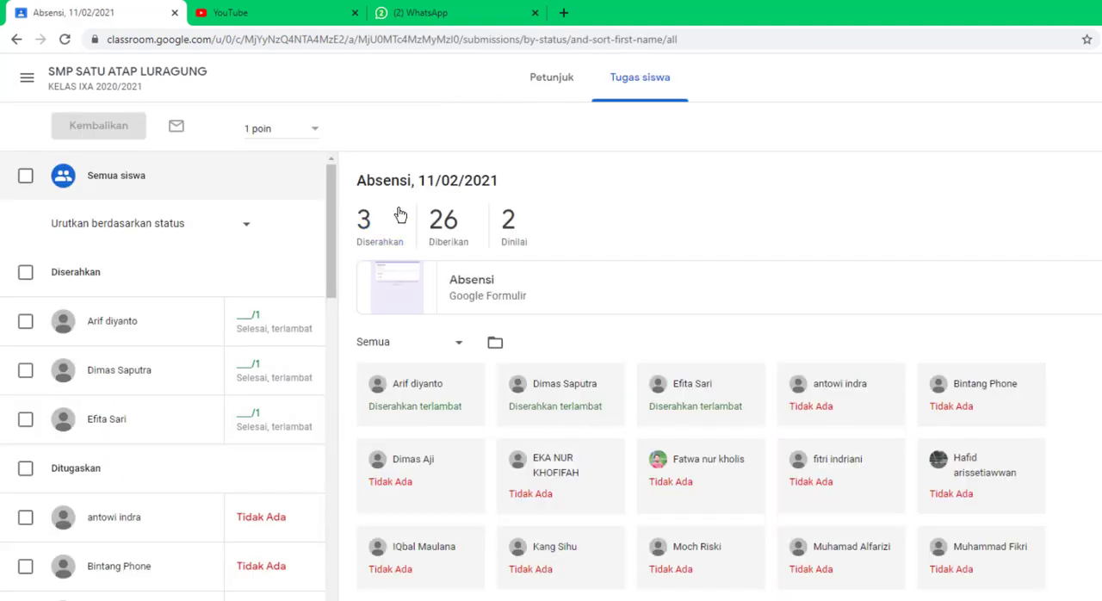
Step: Grade the attendance work of all three students under Diserahkan with 1 point each
left_click(233, 320)
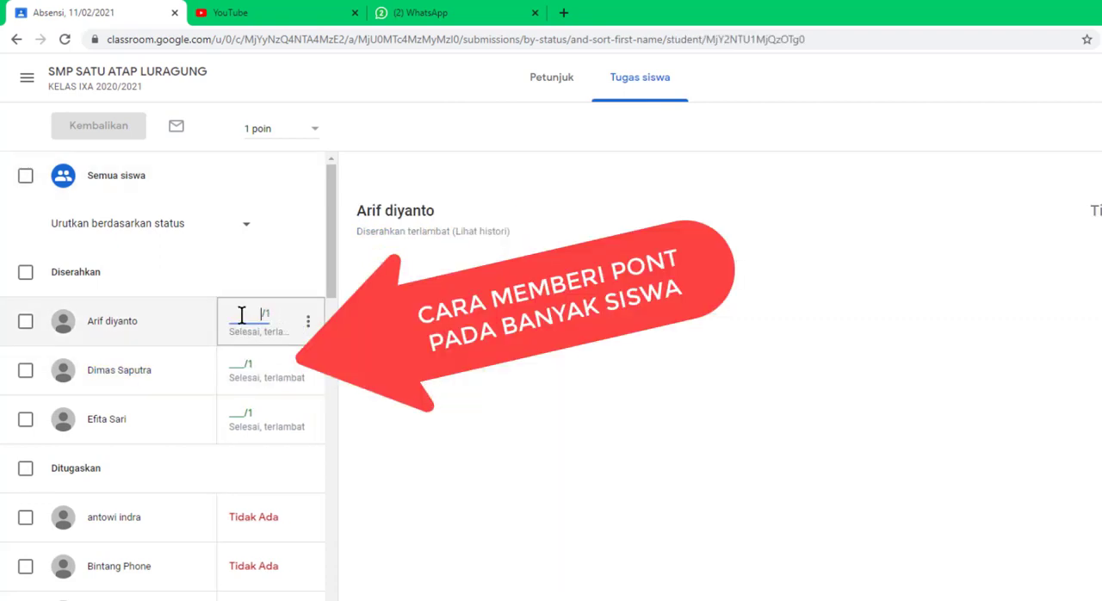
type("1")
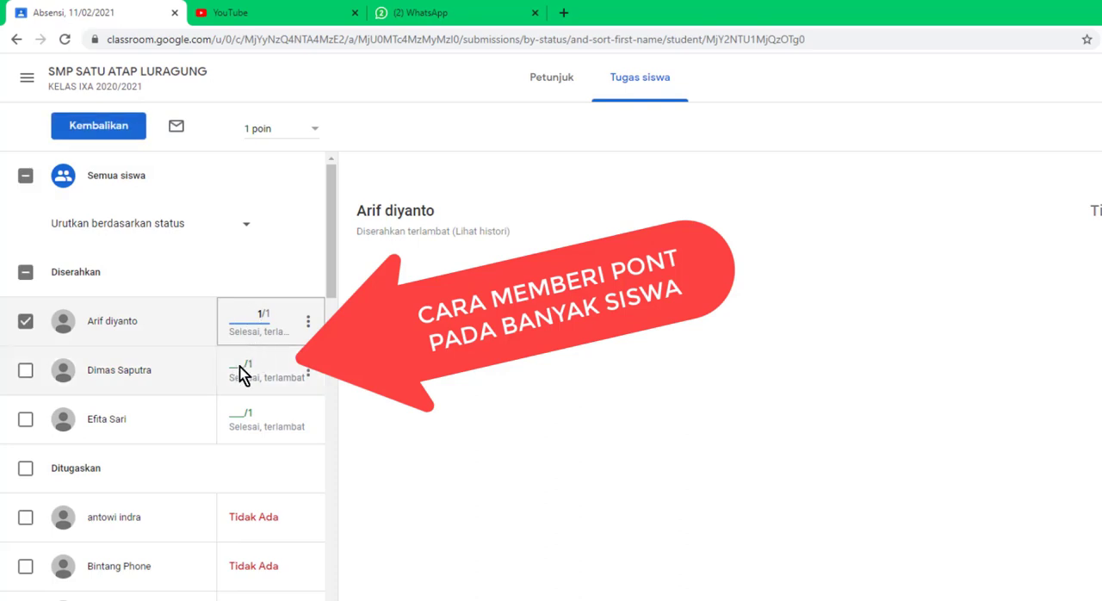
left_click(239, 362)
type("1")
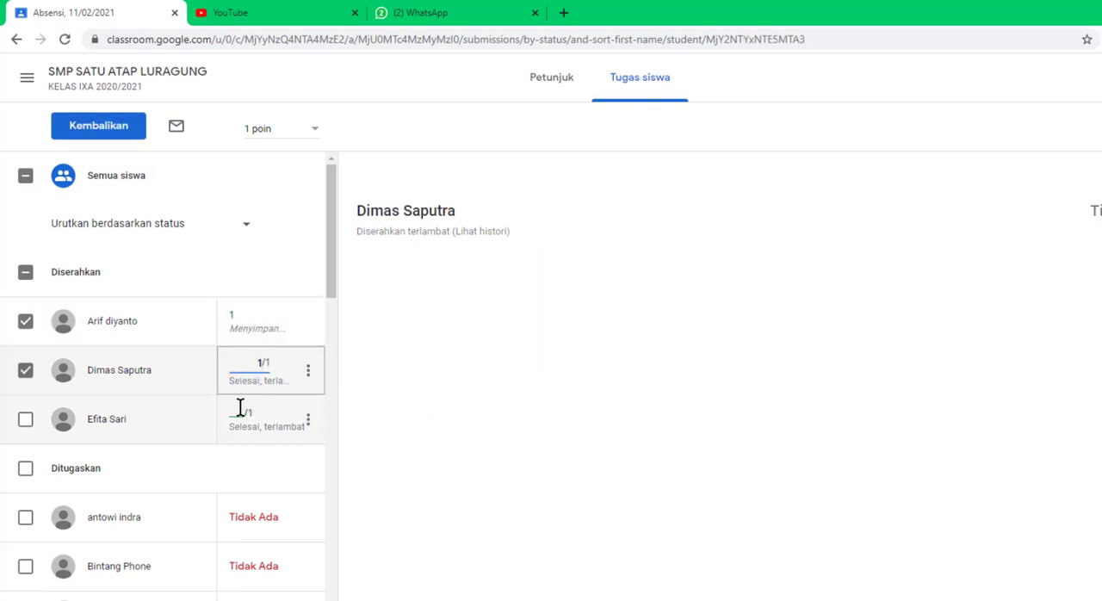
left_click(250, 413)
type("1")
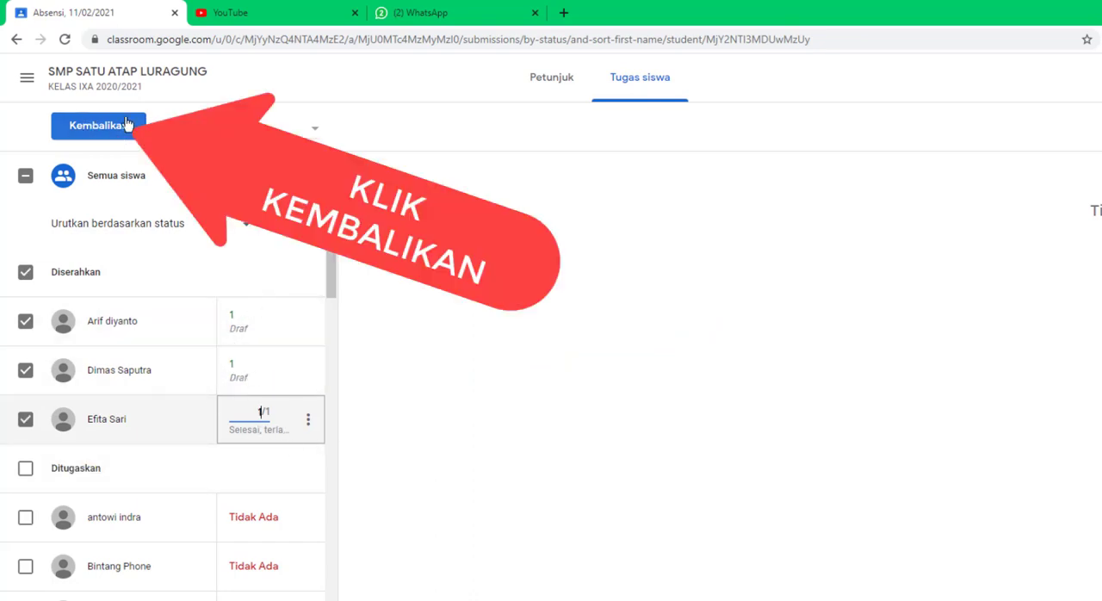
Step: Return the work to the three graded students with the private comment "Terima kasih sudah mengisi daftar hadir. Besok lagi jangan terlambat ya?"
left_click(103, 133)
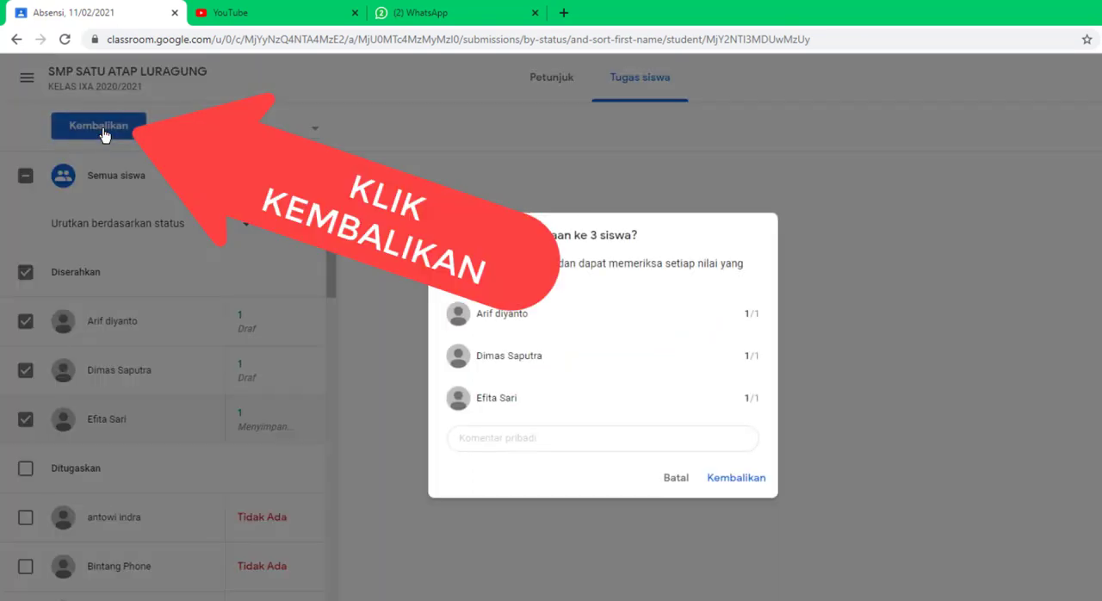
left_click(509, 437)
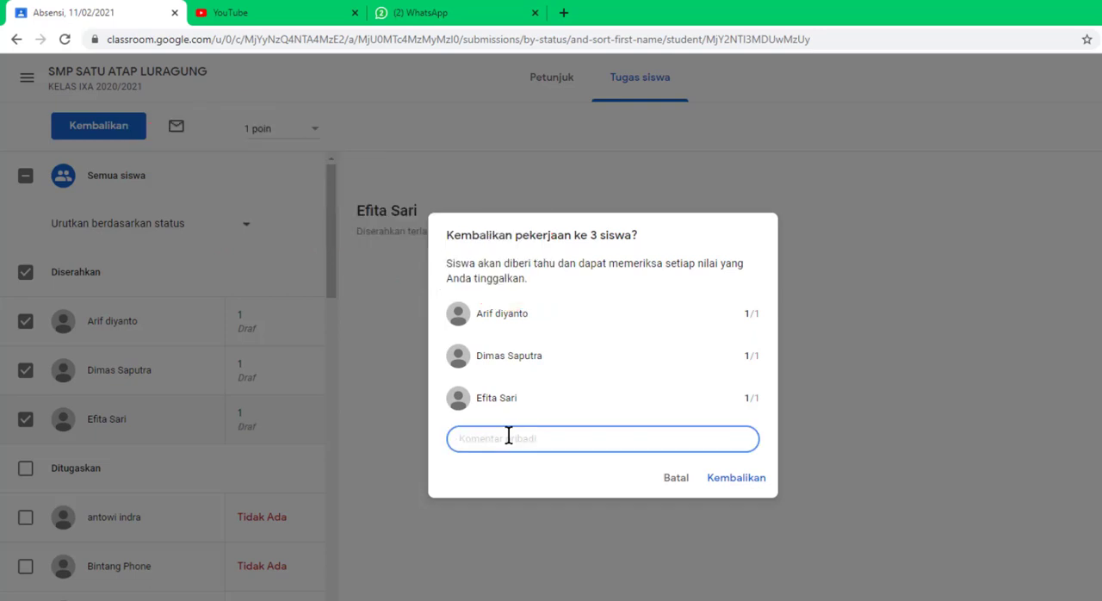
type("Ter")
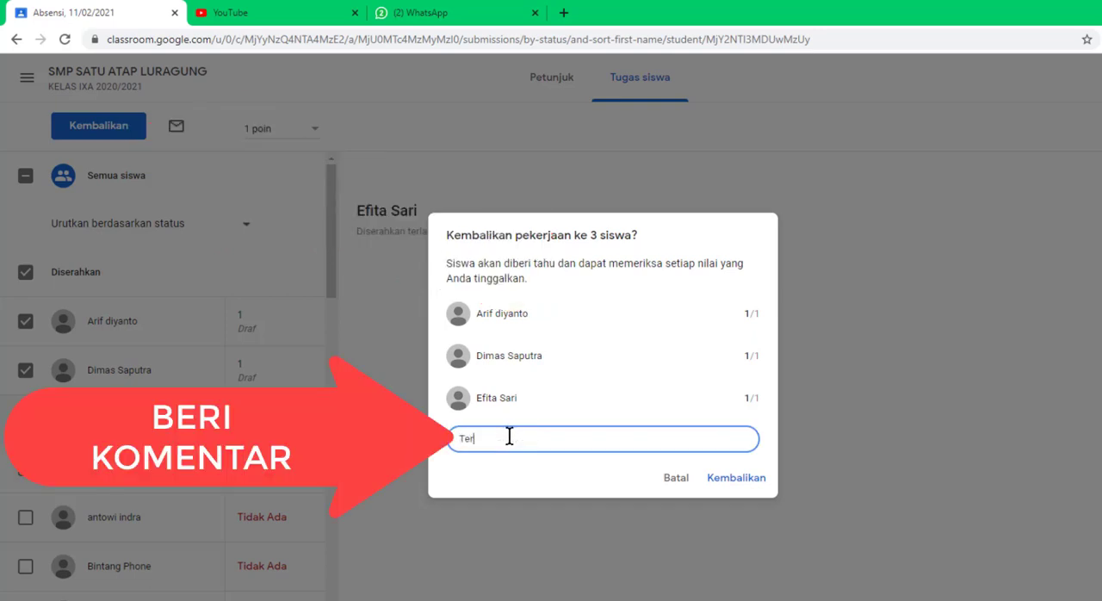
type("ima kasih su")
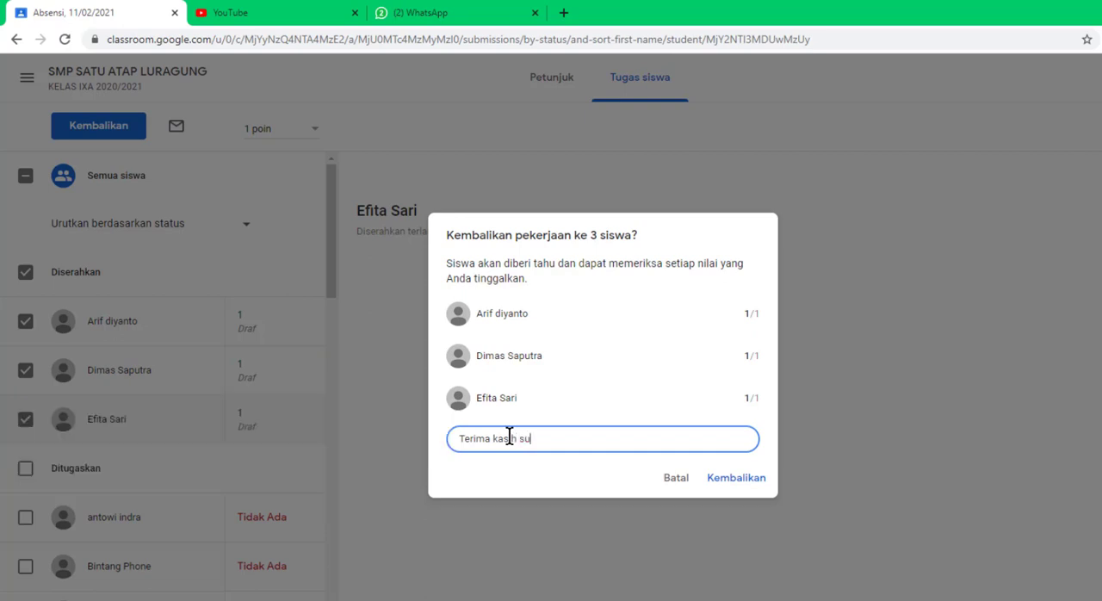
type("dah mengisi daftar hadir")
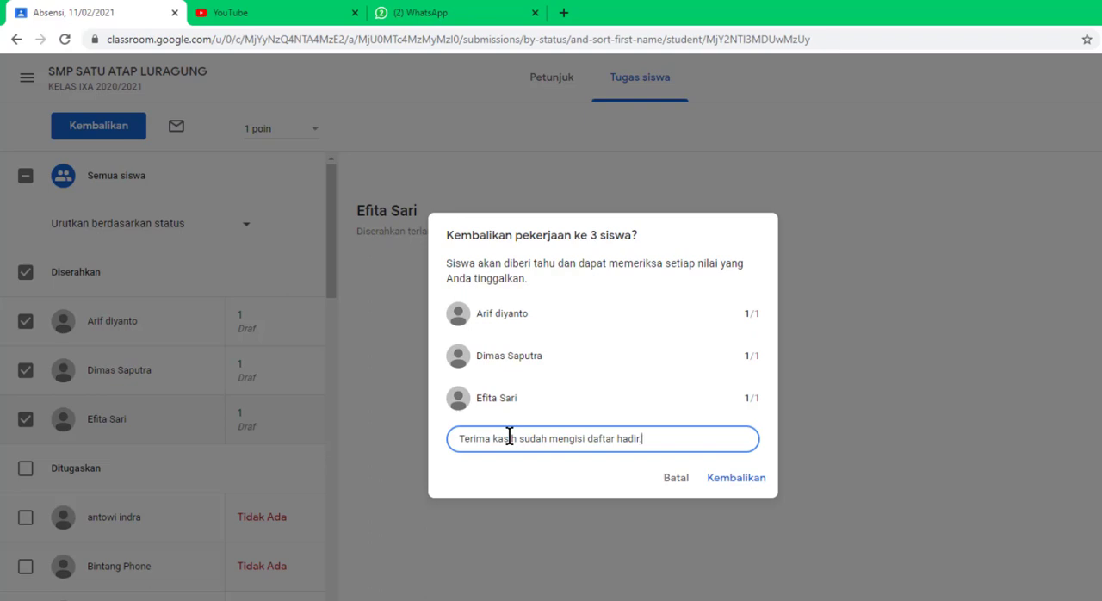
type(". Besok lagi jangan terlamba")
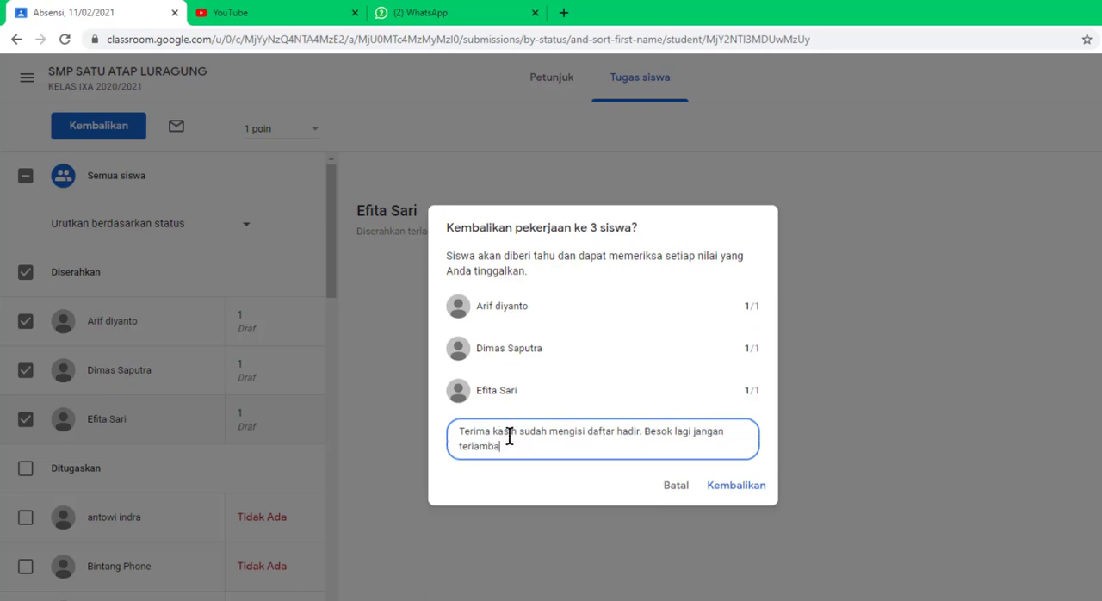
type("t ya")
left_click(736, 486)
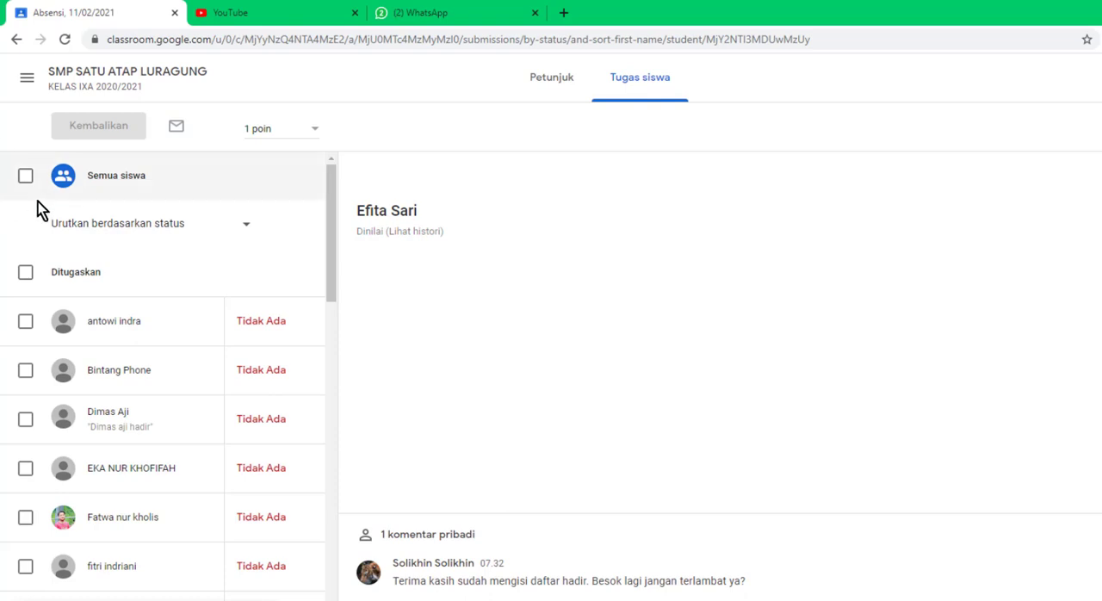
Step: Open the student submissions of "Absensi, 11/02/2021" in the class SMPN SATAP LURAGUNG KELAS VII 2020/2021
left_click(26, 77)
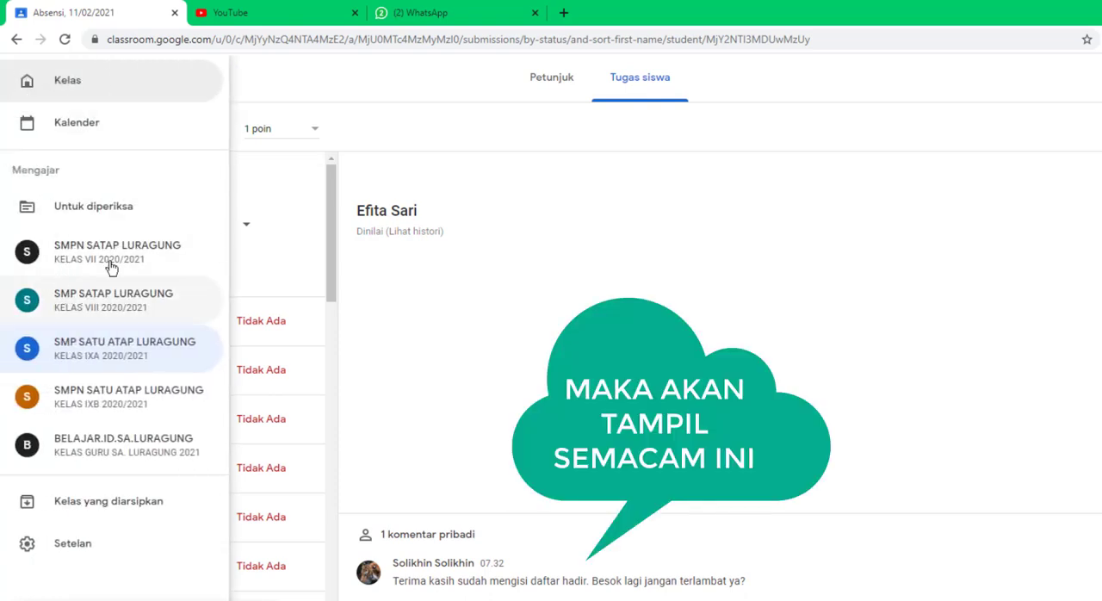
left_click(81, 253)
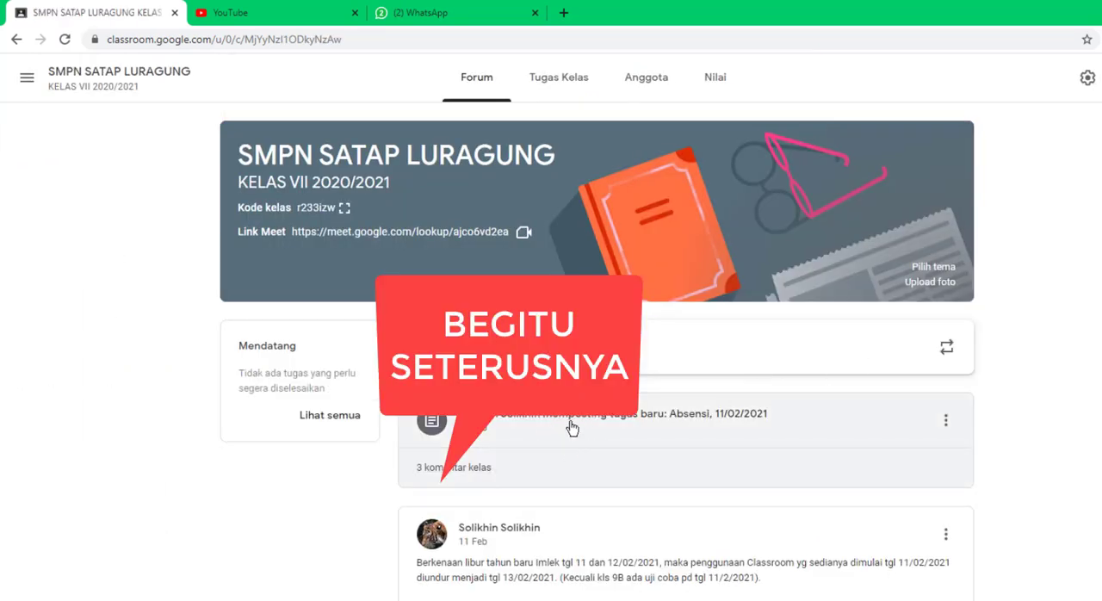
left_click(568, 431)
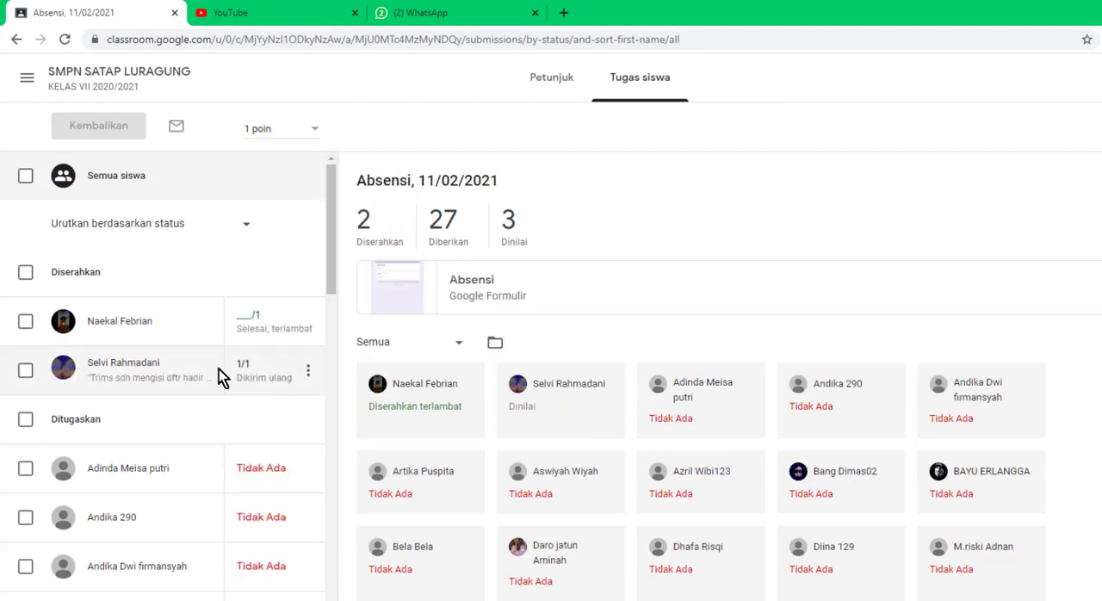
Step: Give the ungraded late submission 1 point and return it with the private comment "Terima kasih sudah mengisi daftar hadir. Besok lagi jangan terlambat ya?"
left_click(255, 316)
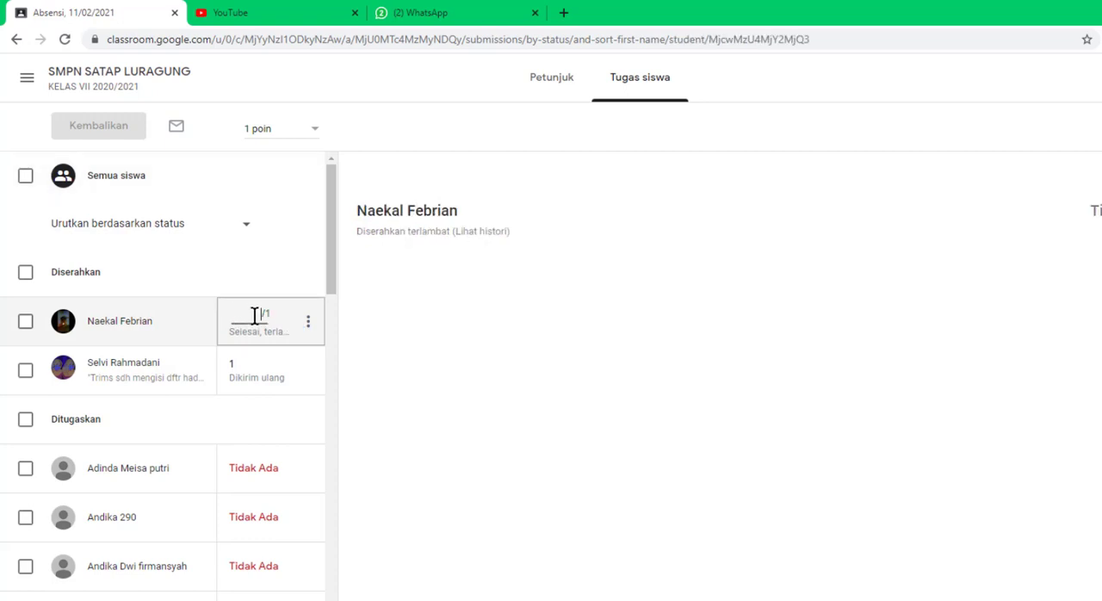
type("1")
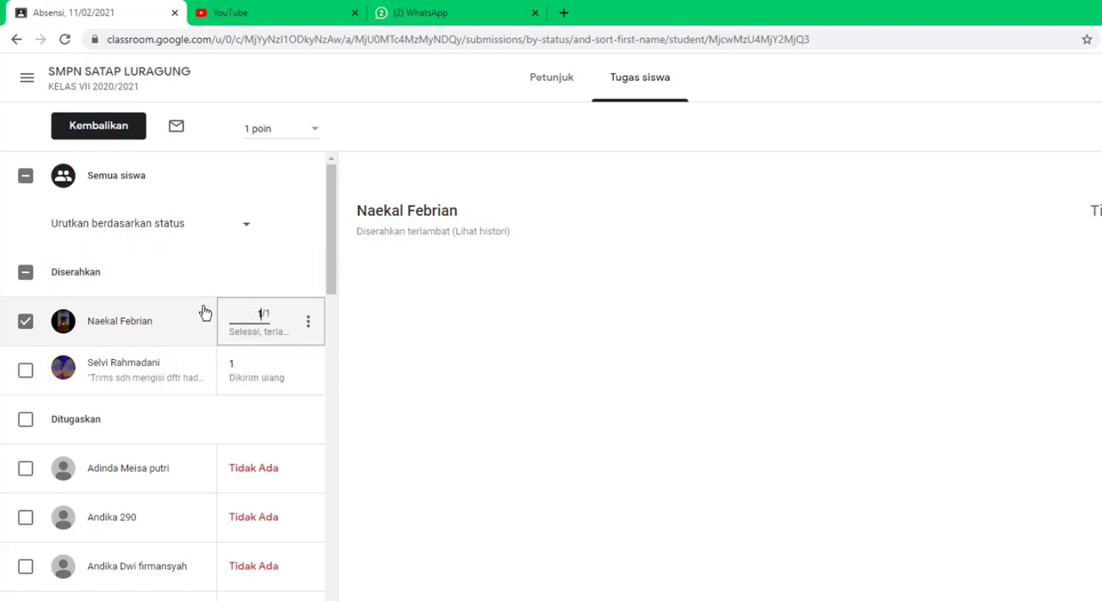
left_click(100, 129)
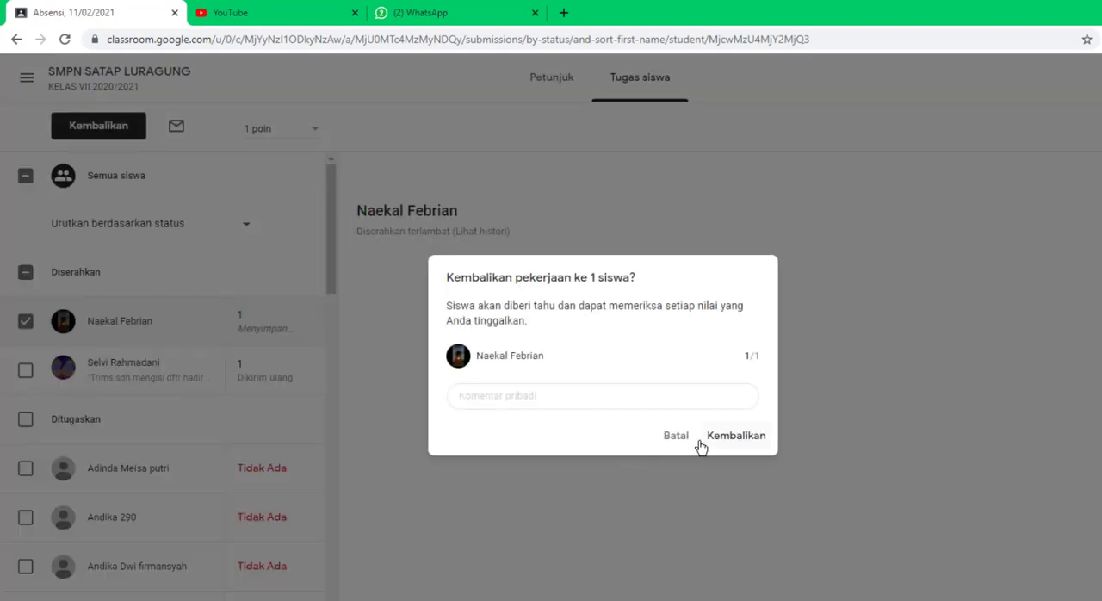
left_click(577, 394)
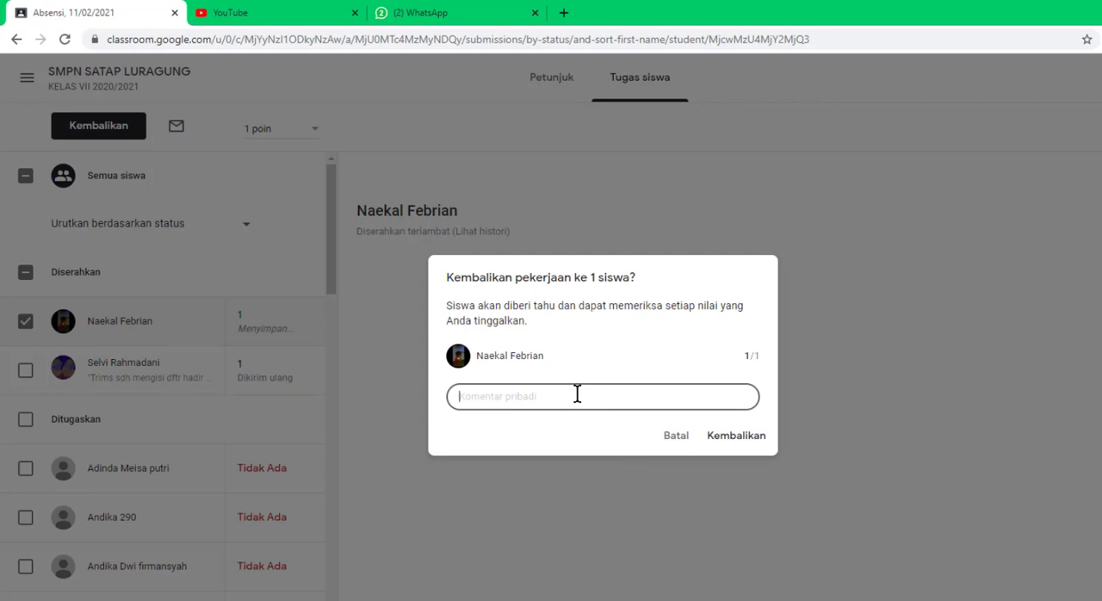
type("Te")
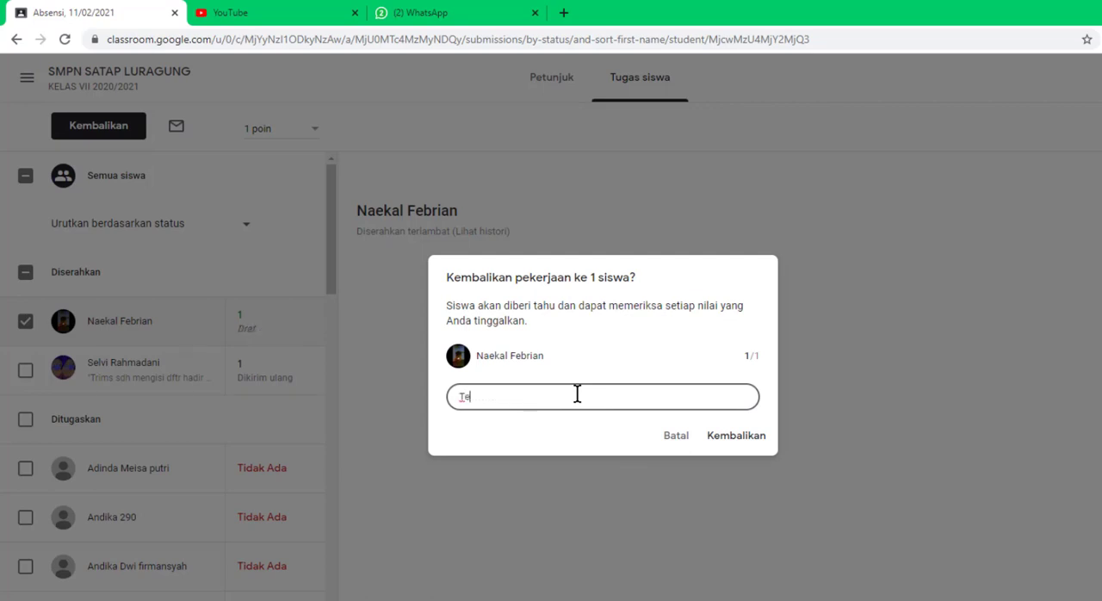
type("rima kasih sudah mengisi daftar hadir")
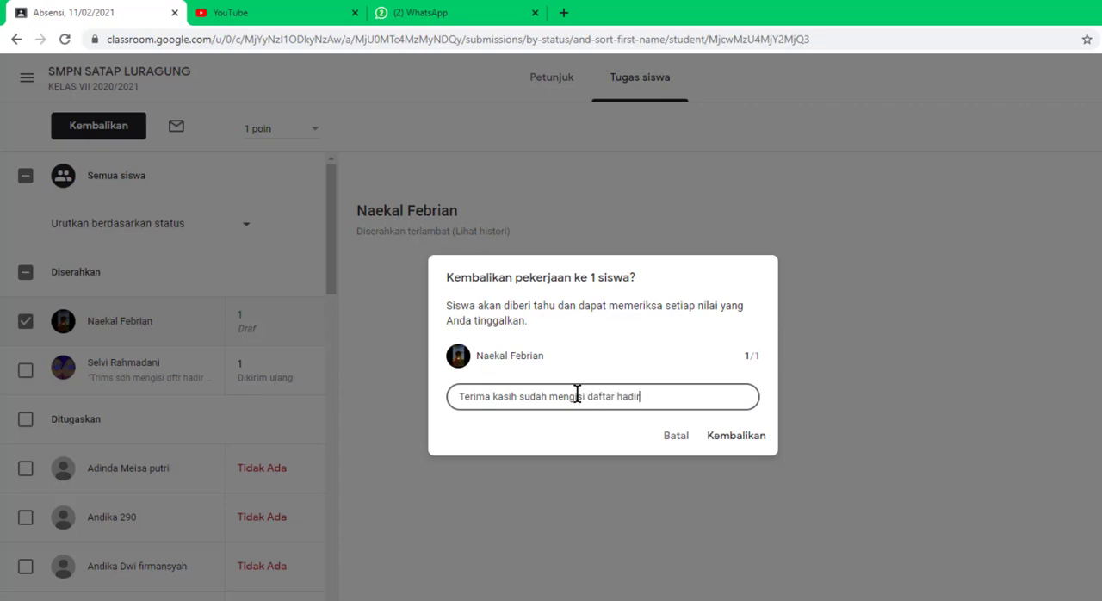
type(". Besok lagi jangan terlambat")
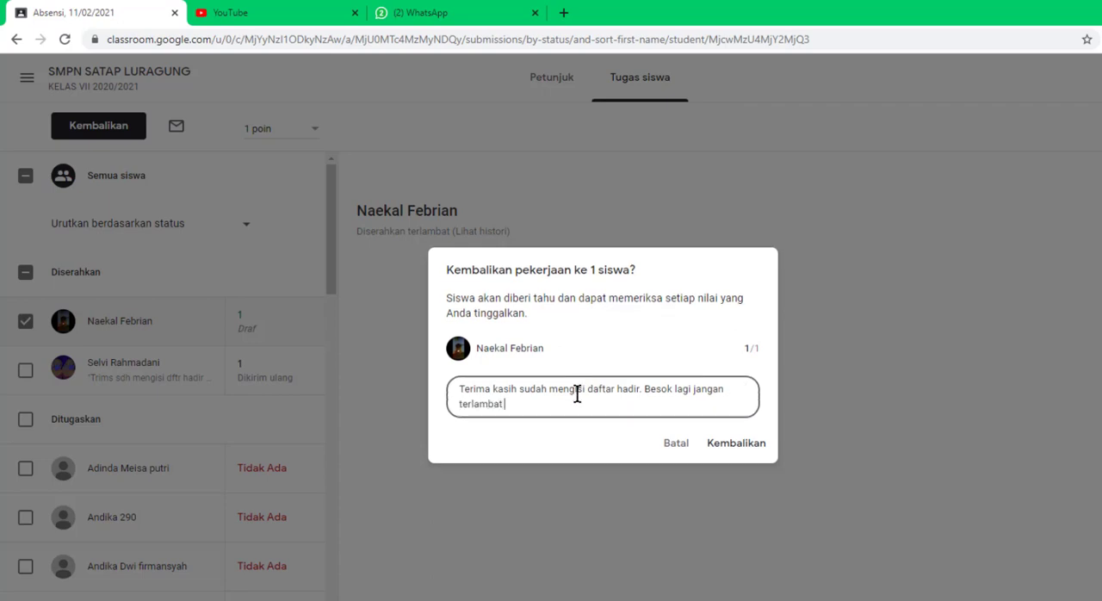
type(" ya?")
left_click(738, 446)
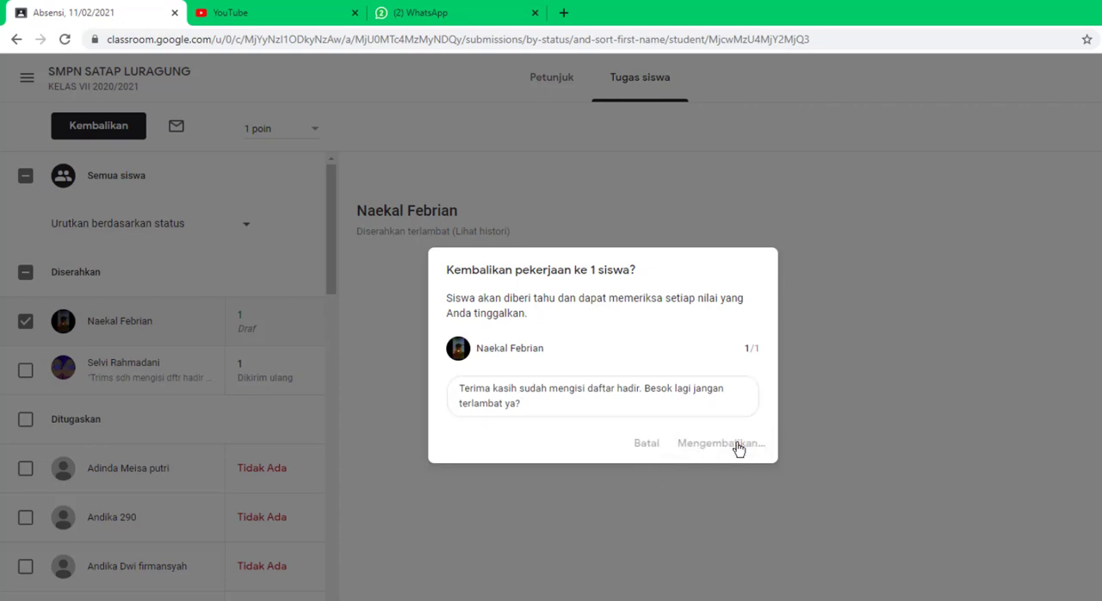